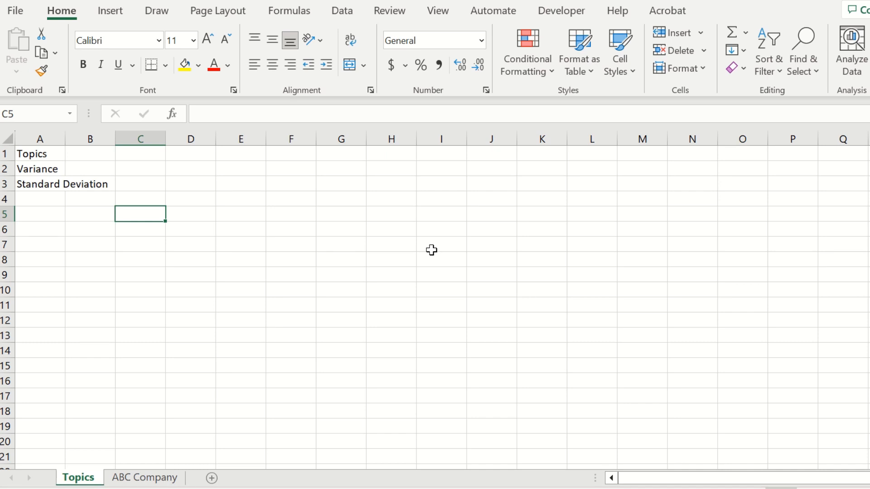
# Step: List Mean, Median and Mode in cells C5 to C7 of the Topics sheet
pyautogui.write('Mean')
pyautogui.press('Return')
pyautogui.write('Median')
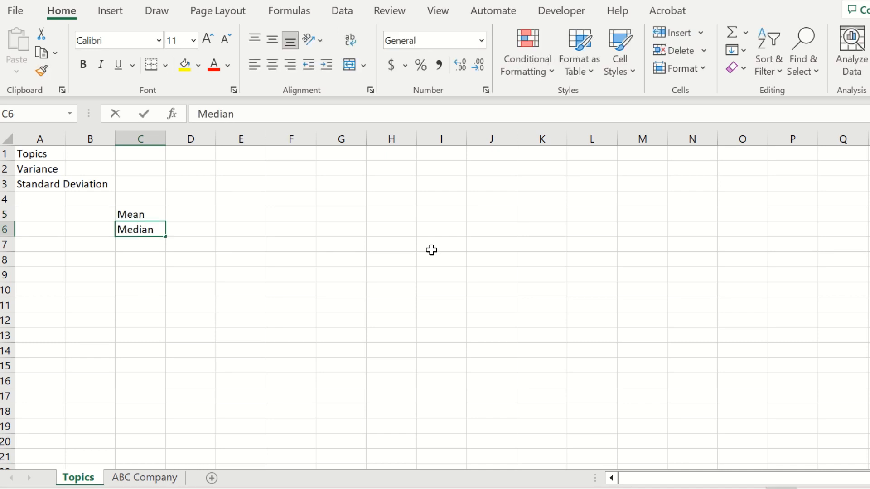
pyautogui.press('Return')
pyautogui.write('Mode')
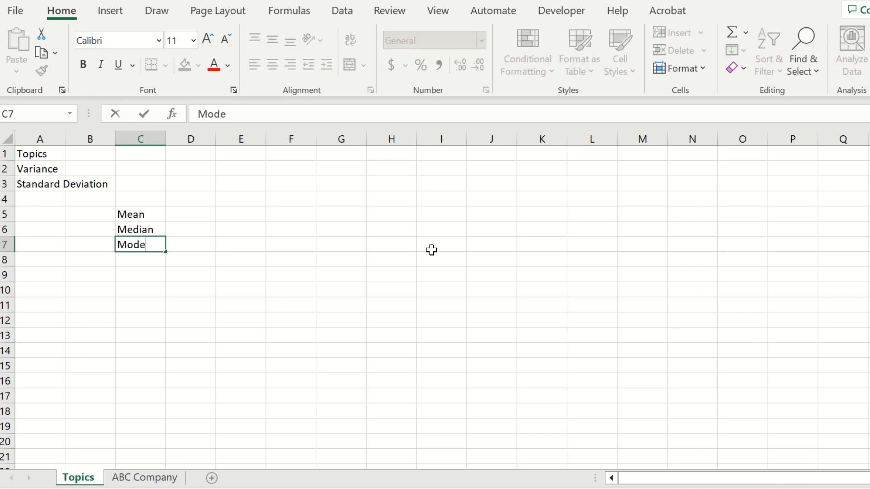
pyautogui.press('Return')
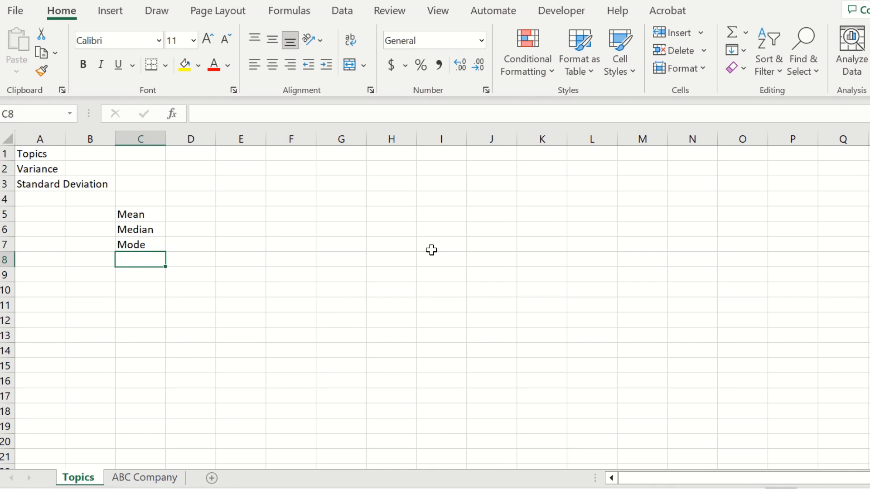
# Step: On the ABC Company sheet, enter the label Variance in cell G3
pyautogui.click(153, 479)
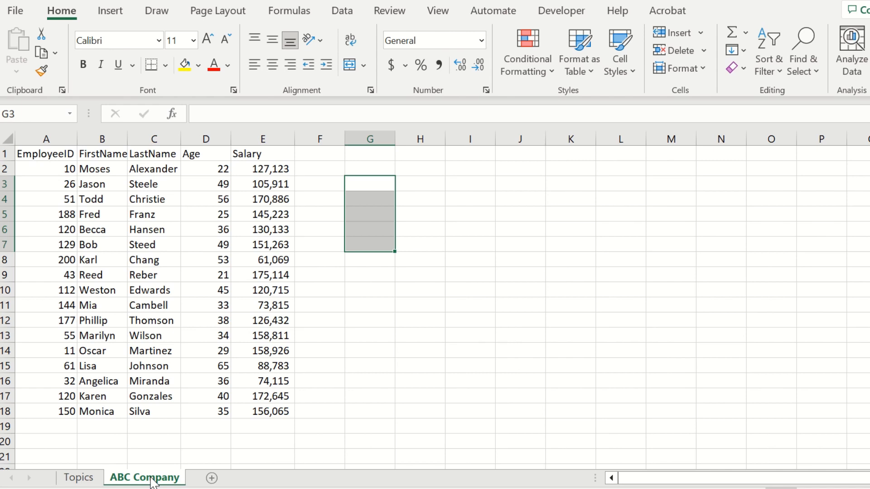
pyautogui.click(367, 182)
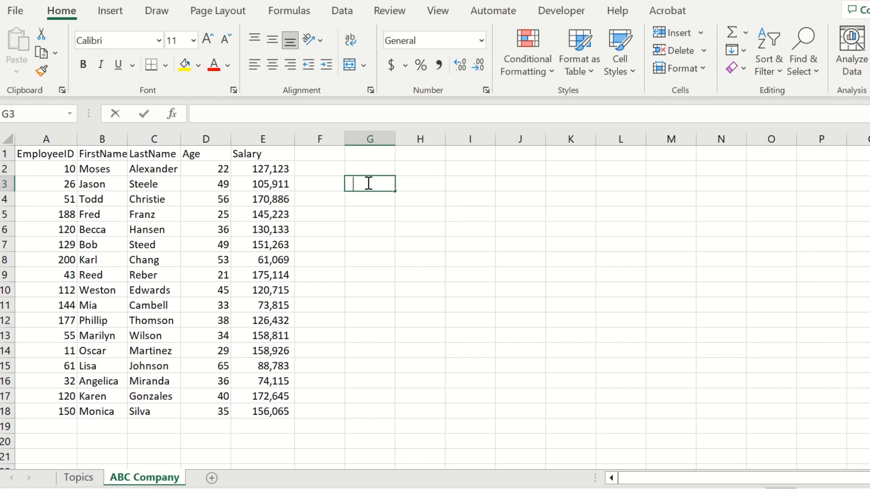
pyautogui.write('Variance')
pyautogui.press('Return')
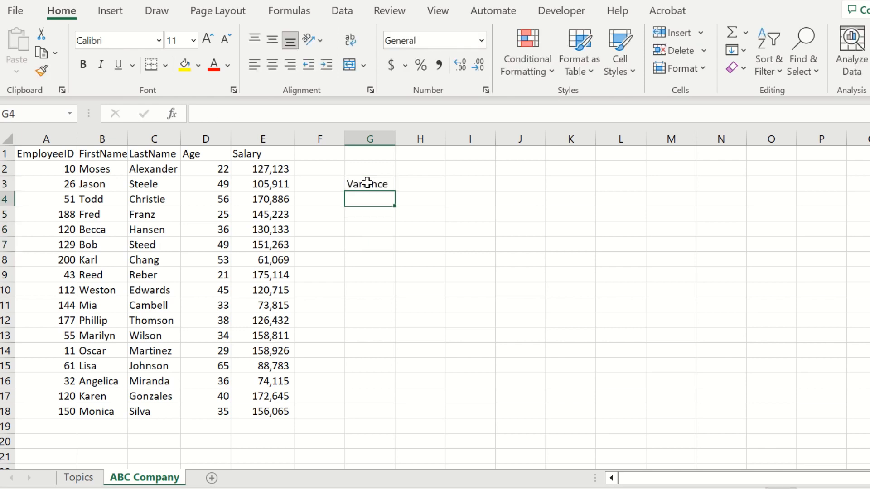
# Step: Calculate the population variance of the Age values in cell G4 with =VAR.P(D2:D18)
pyautogui.write('=var.')
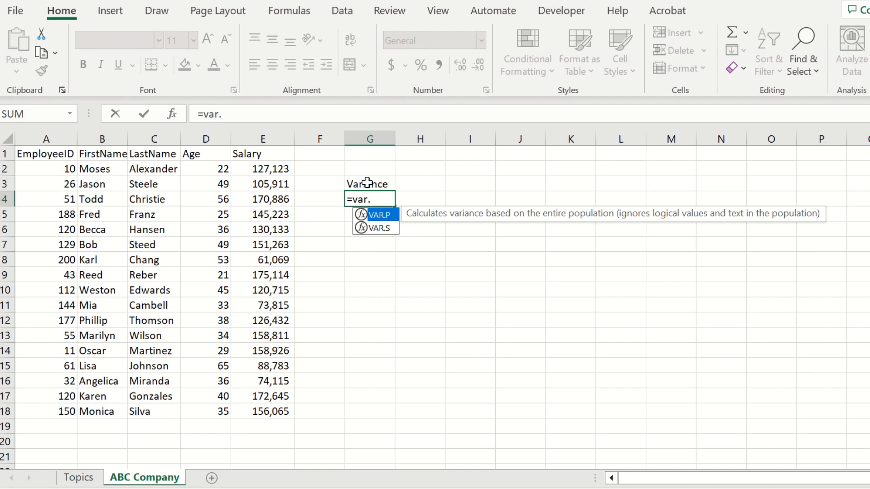
pyautogui.write('p')
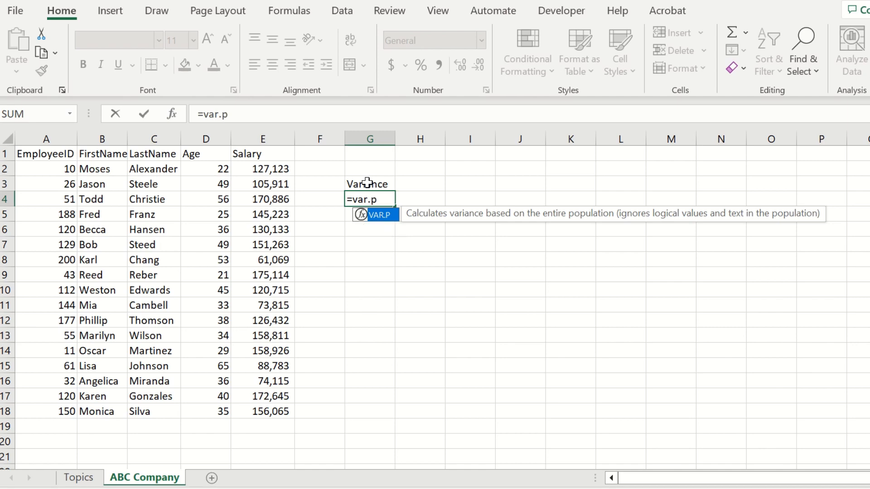
pyautogui.write('(')
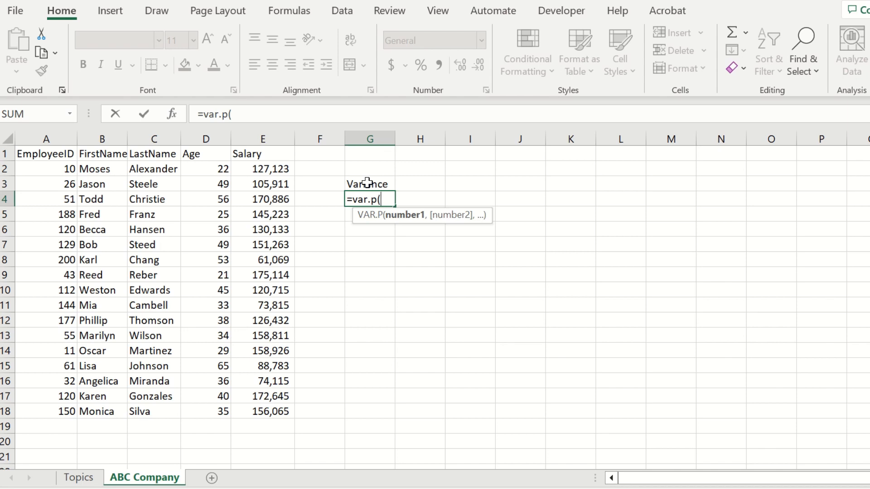
pyautogui.click(221, 170)
pyautogui.hotkey('ctrl', 'shift', 'Down')
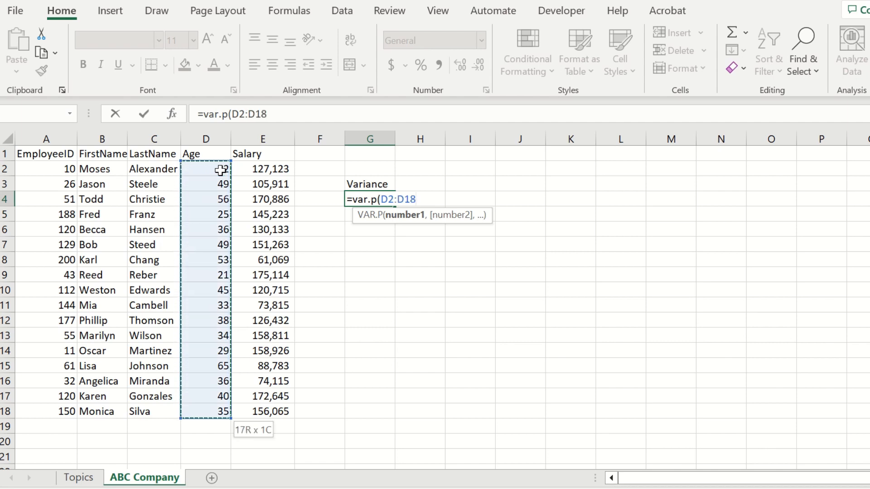
pyautogui.write(')')
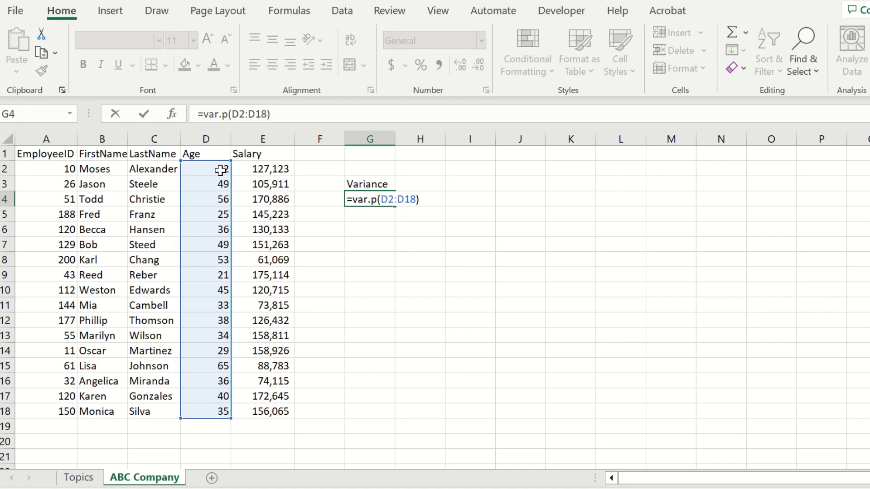
pyautogui.press('Return')
pyautogui.press('Up')
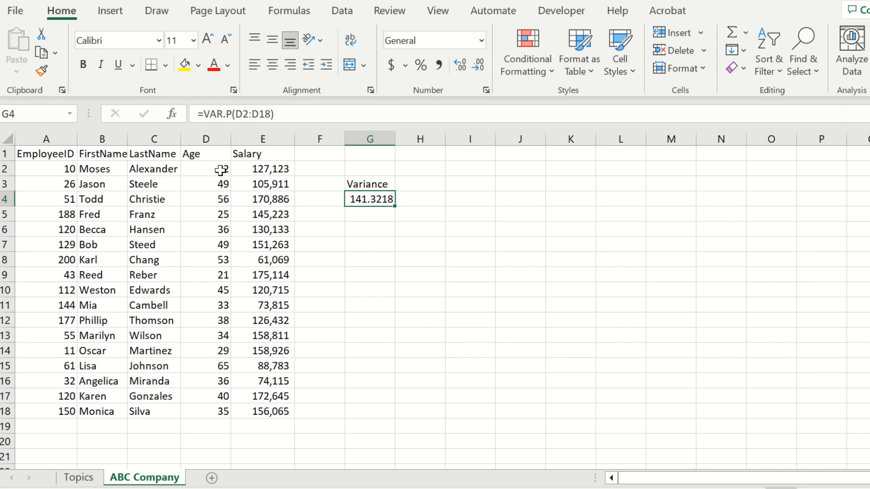
# Step: Enter the label Standard Deviation in cell G6, leaving a blank row below the variance
pyautogui.press('Down')
pyautogui.press('Down')
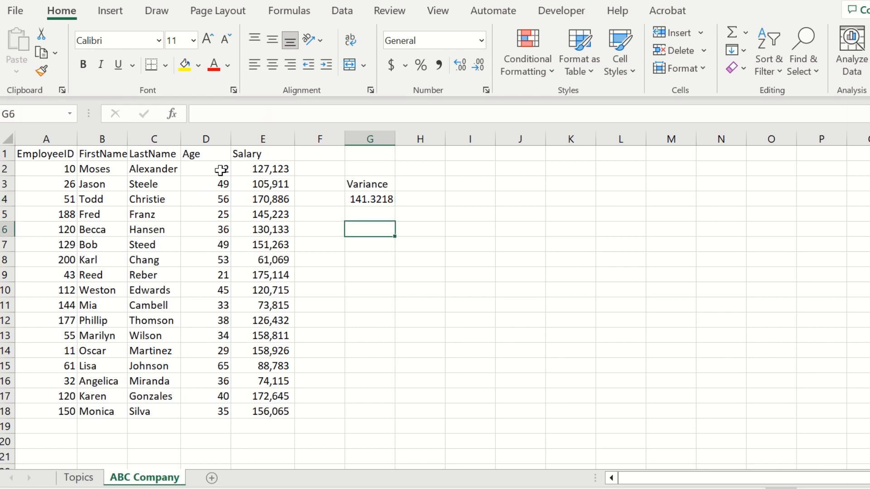
pyautogui.write('Standard Deviation')
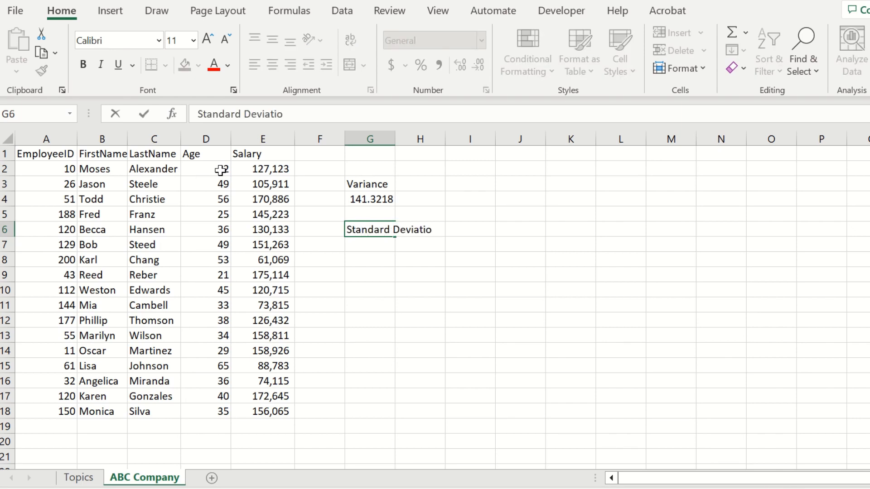
pyautogui.press('Return')
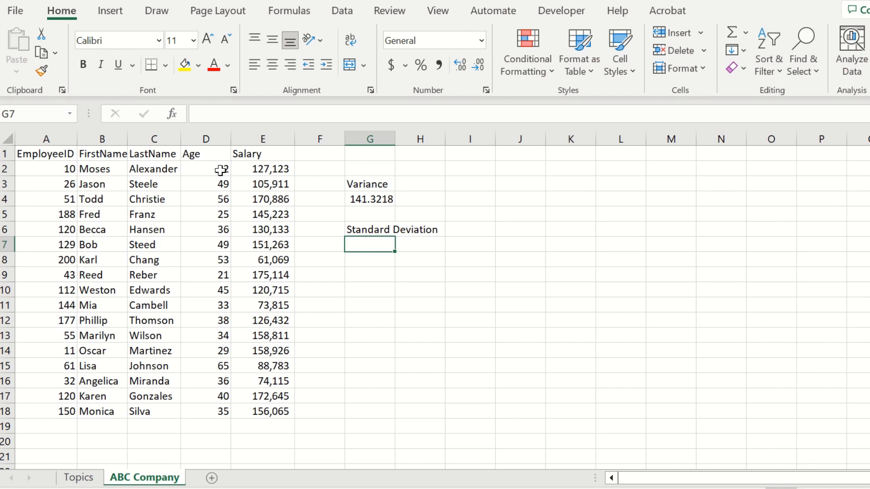
# Step: Calculate the population standard deviation of the Age values in cell G7 with =STDEV.P(D2:D18)
pyautogui.write('=s')
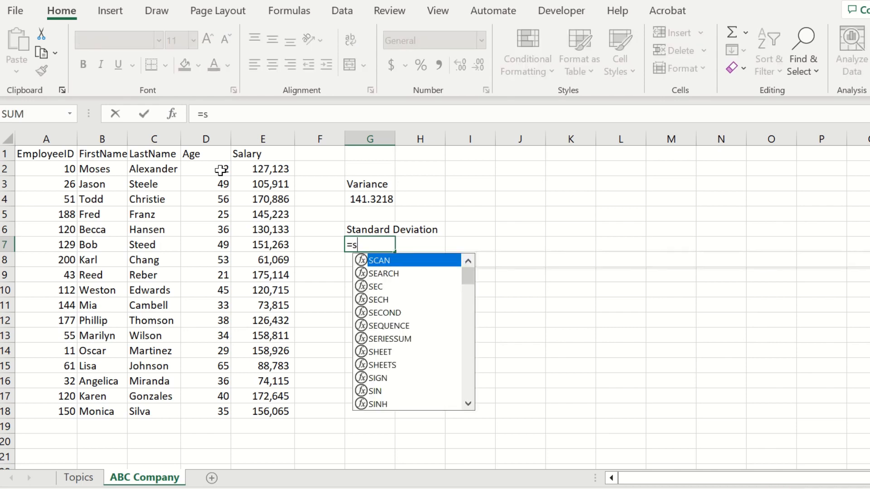
pyautogui.write('tdev.')
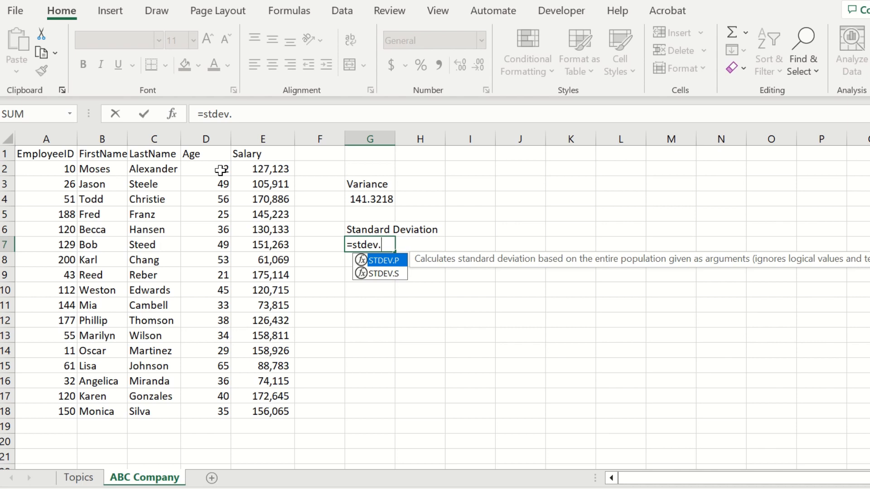
pyautogui.write('p(')
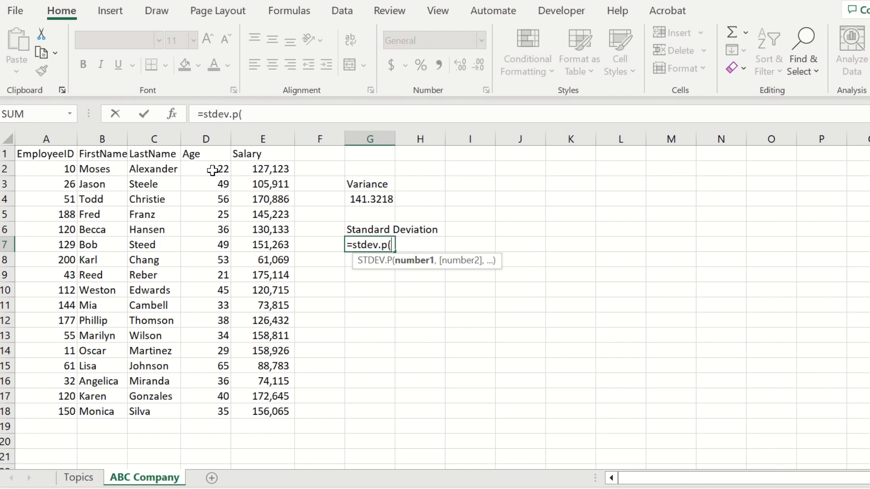
pyautogui.click(213, 170)
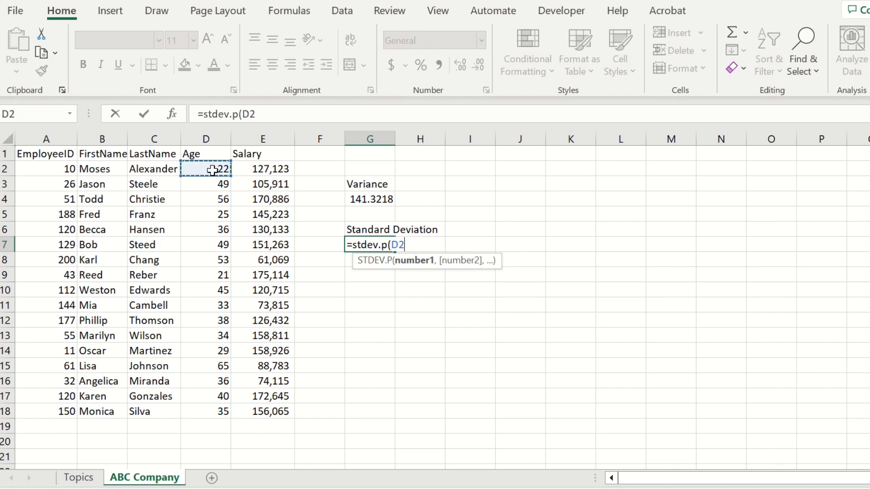
pyautogui.hotkey('ctrl', 'shift', 'Down')
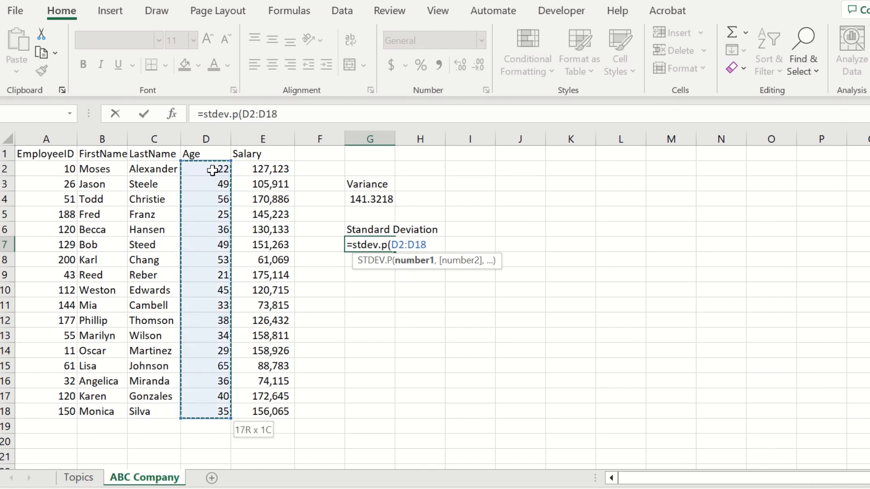
pyautogui.write(')')
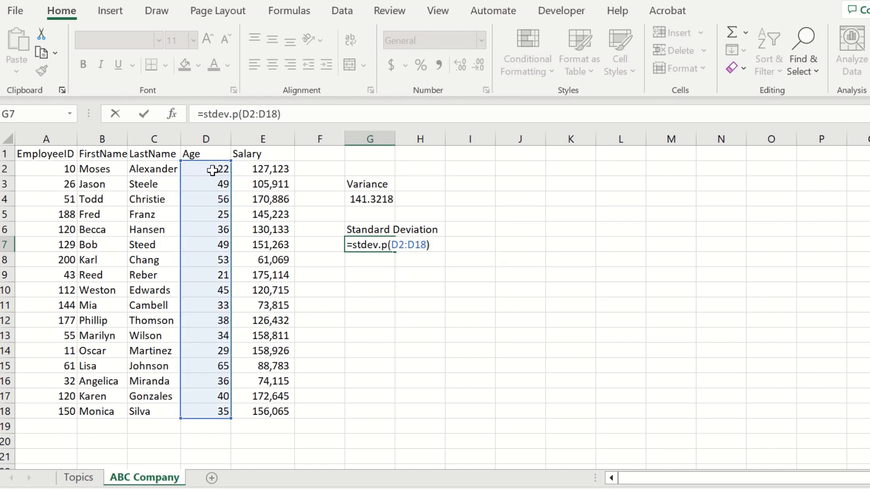
pyautogui.press('Return')
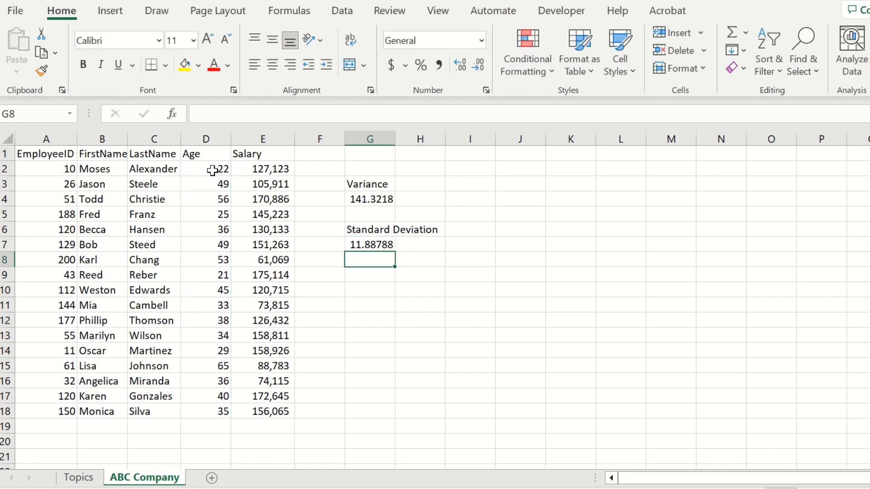
# Step: Calculate the square root of the population variance in cell G9 with =SQRT(G4)
pyautogui.press('Down')
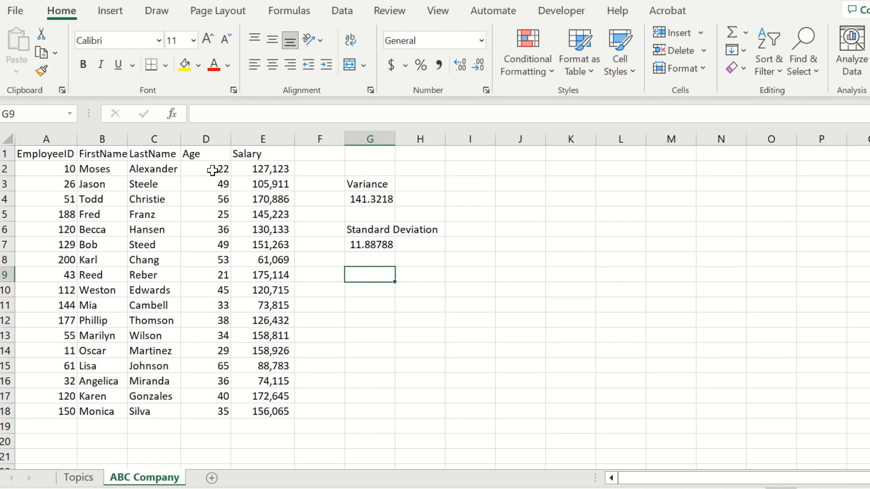
pyautogui.write('=')
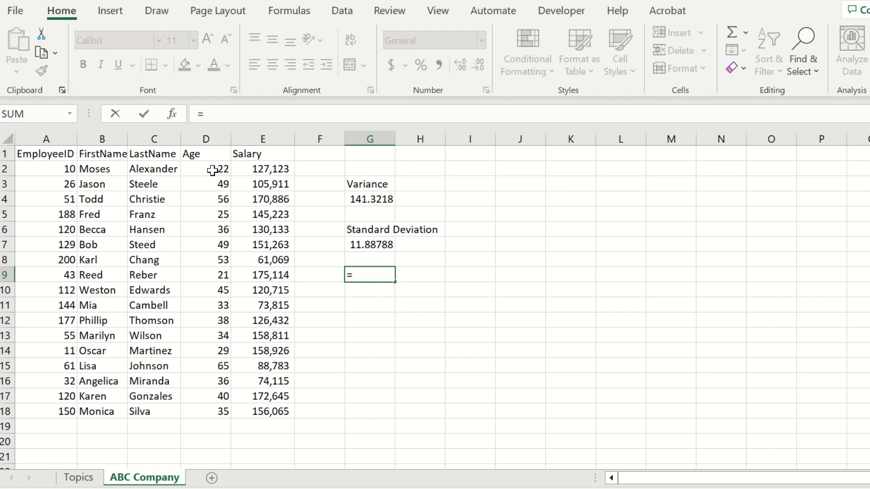
pyautogui.write('sqrt(')
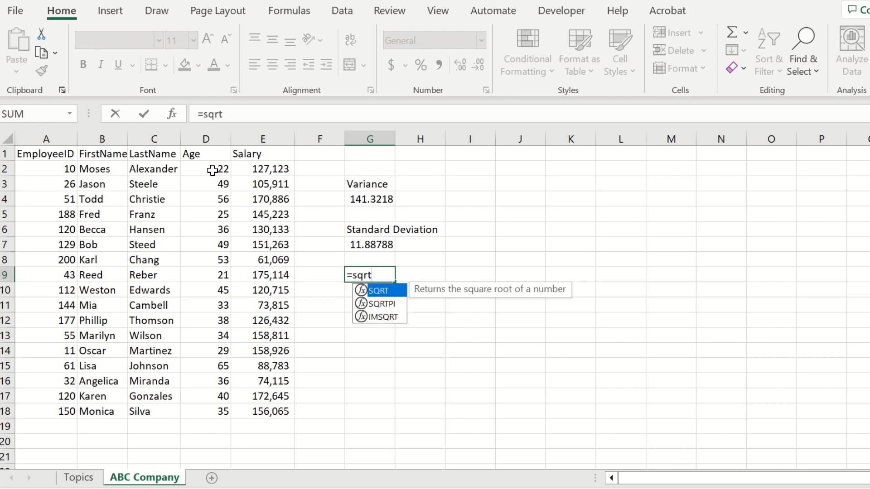
pyautogui.click(373, 195)
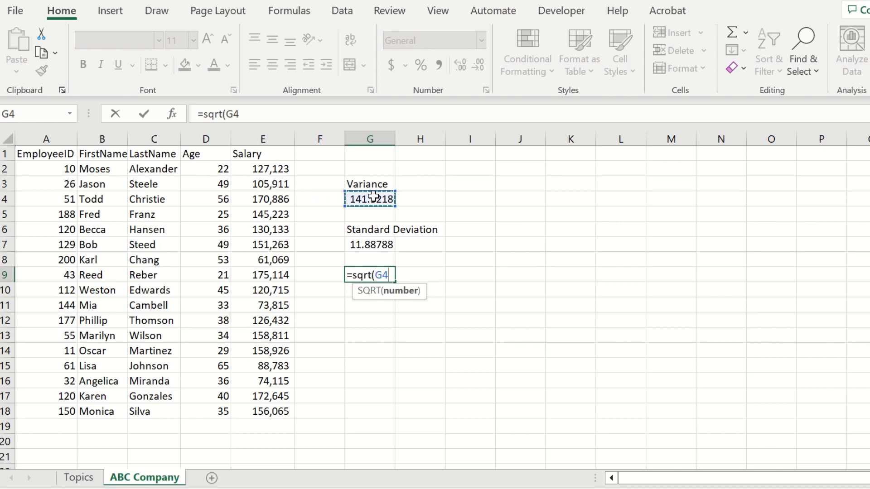
pyautogui.write(')')
pyautogui.press('Return')
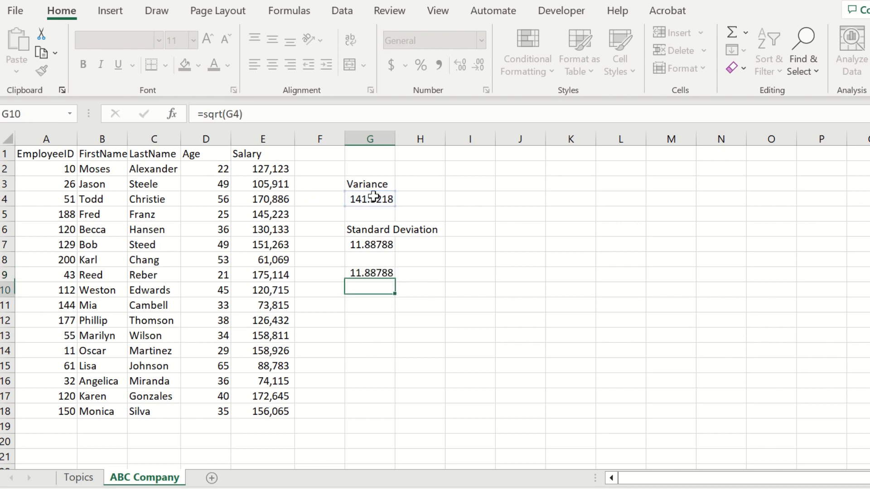
pyautogui.press('Up')
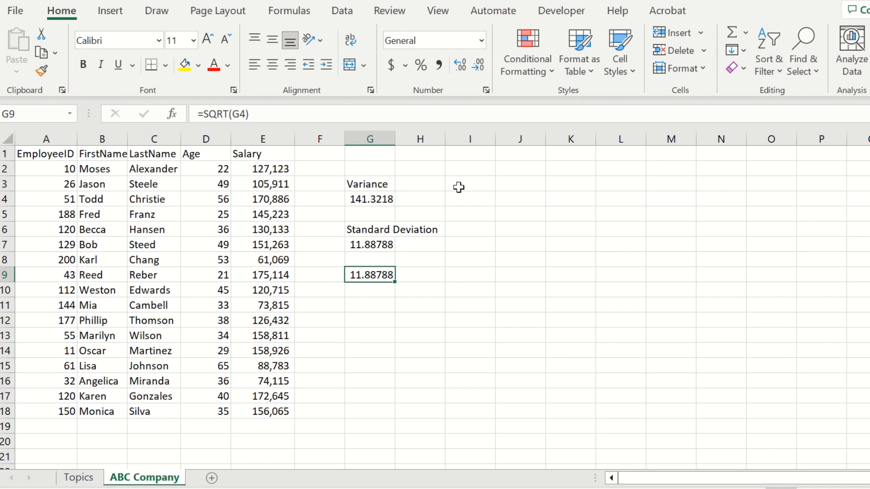
# Step: Calculate the sample variance of the Age values in cell J4 with =VAR.S(D2:D18)
pyautogui.click(509, 199)
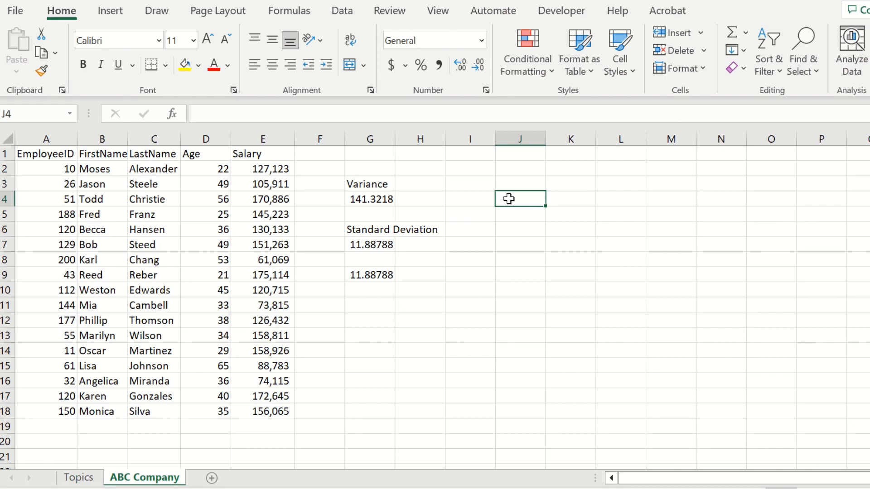
pyautogui.write('=')
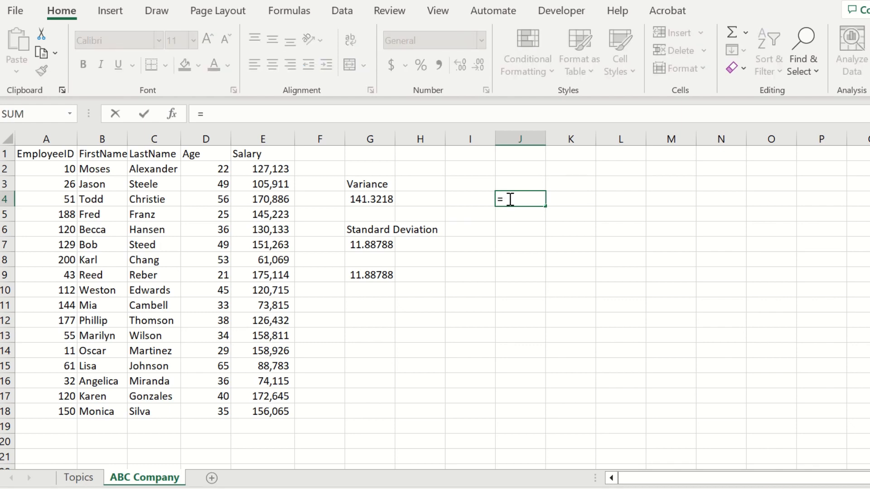
pyautogui.write('var.s(')
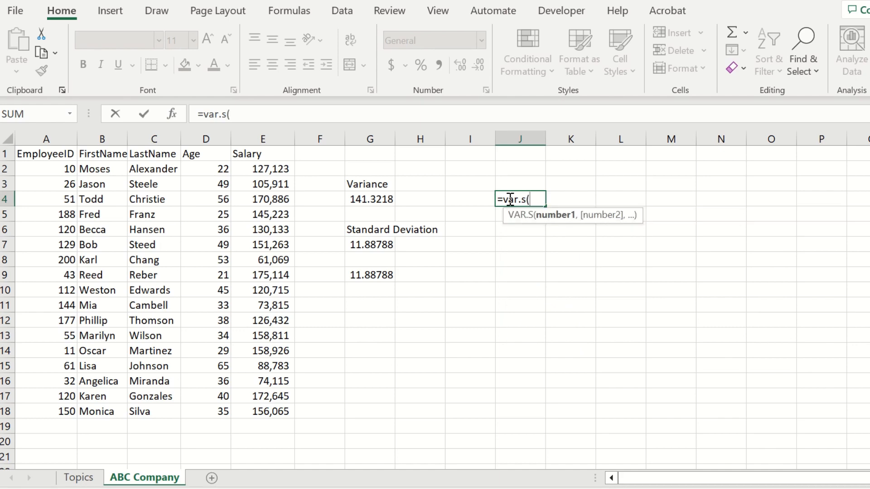
pyautogui.click(197, 168)
pyautogui.hotkey('ctrl', 'shift', 'Down')
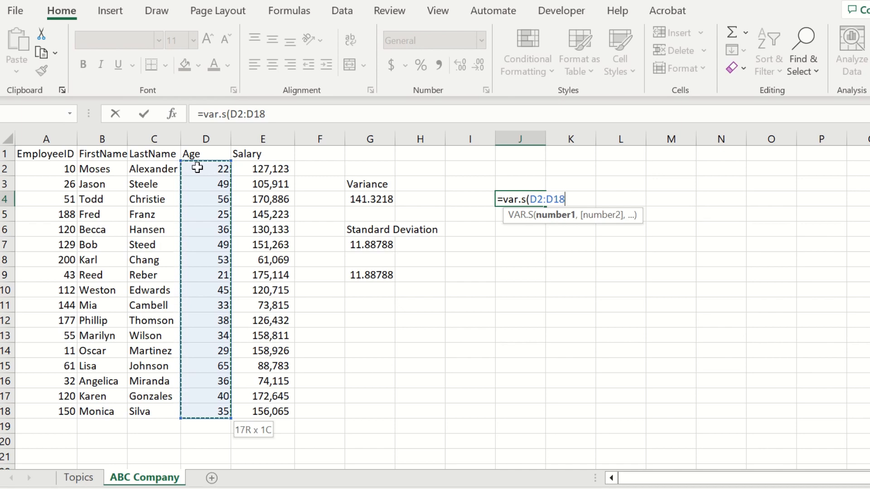
pyautogui.write(')')
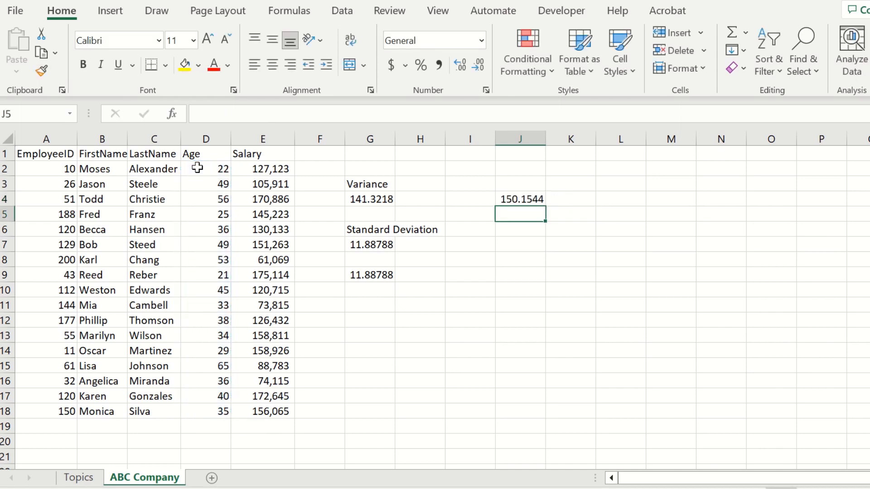
# Step: Enter the label Variance for the Sample in cell J3, directly above the sample variance result
pyautogui.press('Up')
pyautogui.press('Up')
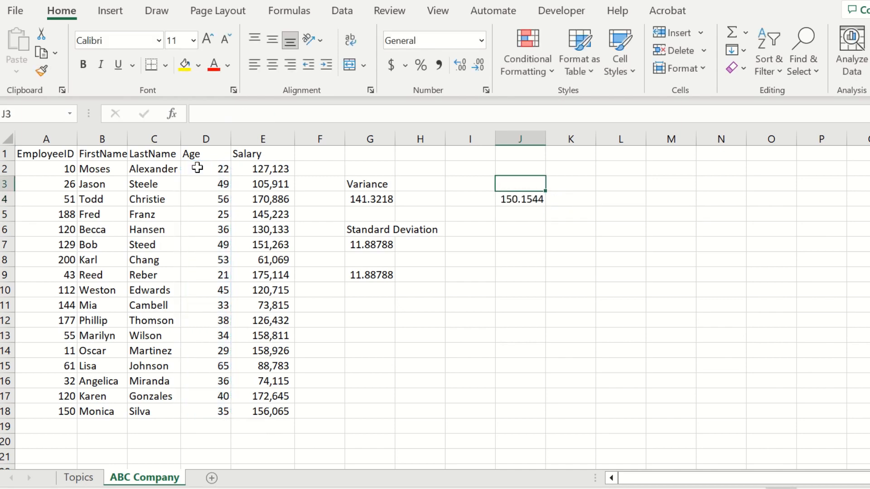
pyautogui.write('Variance ')
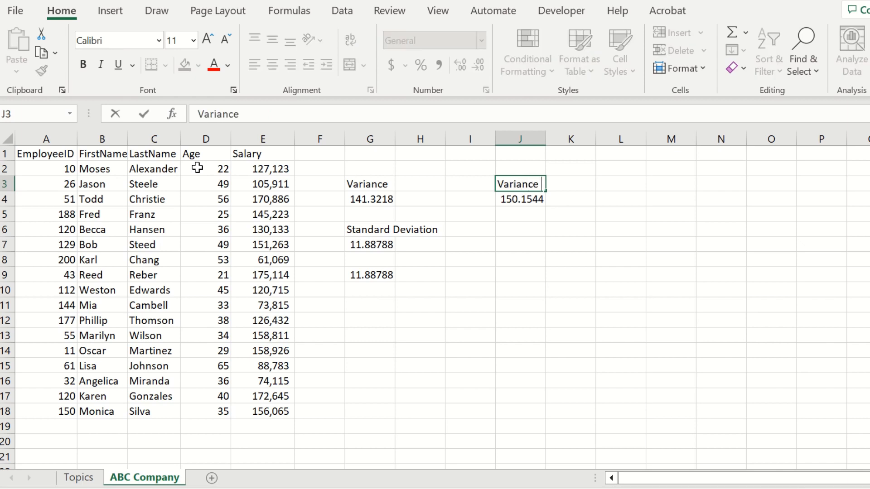
pyautogui.write('for the Sample')
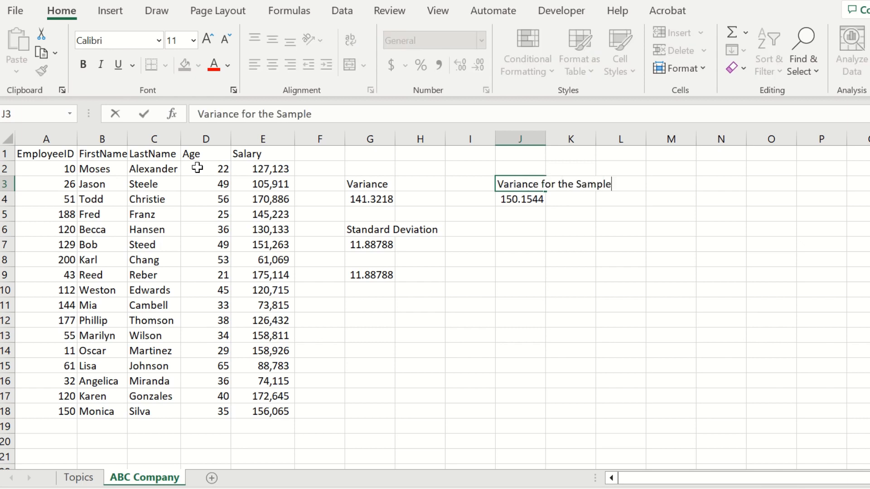
pyautogui.press('Return')
# Step: Enter the label Standard for the Sample in cell J6, leaving a blank row below the sample variance
pyautogui.press('Down')
pyautogui.press('Down')
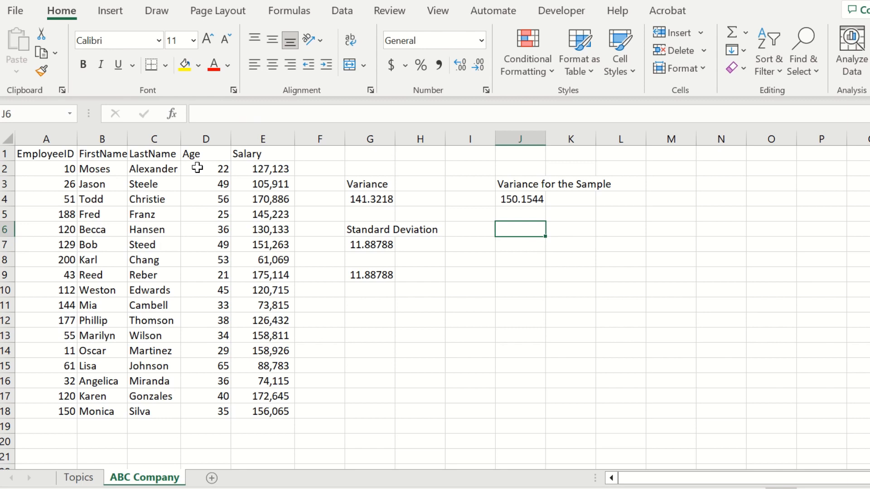
pyautogui.write('Standa')
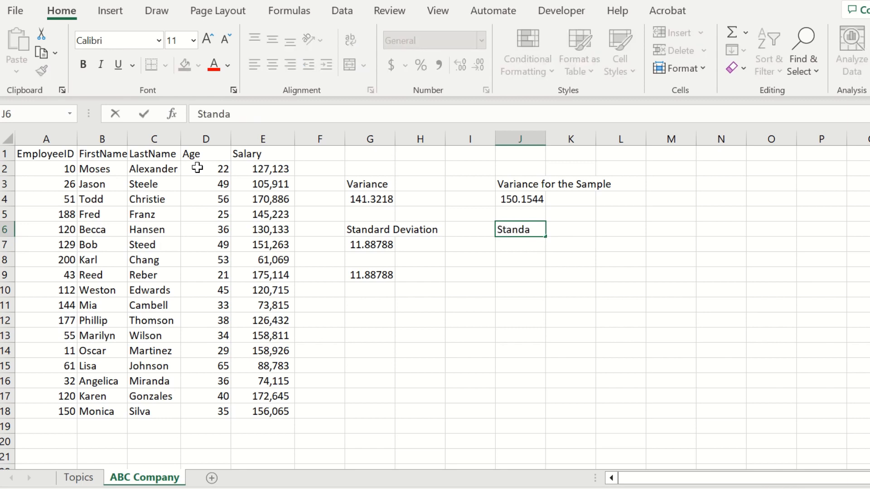
pyautogui.write('rd for the S')
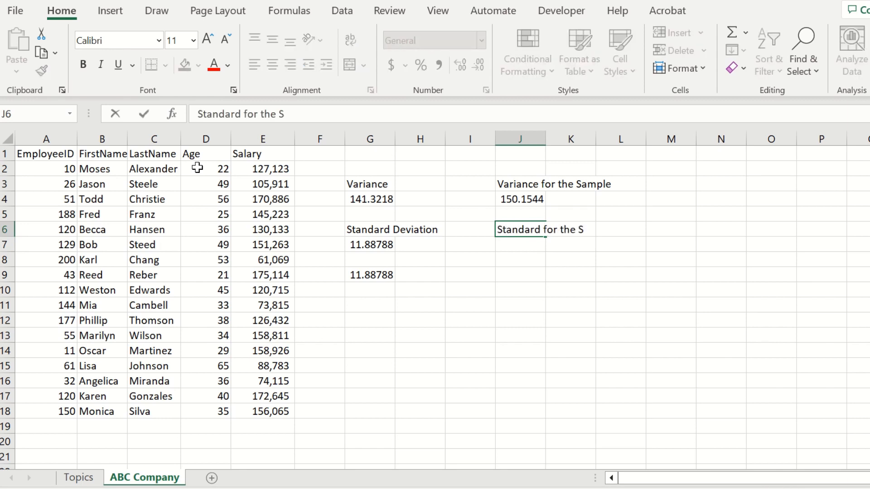
pyautogui.write('ample')
pyautogui.press('Return')
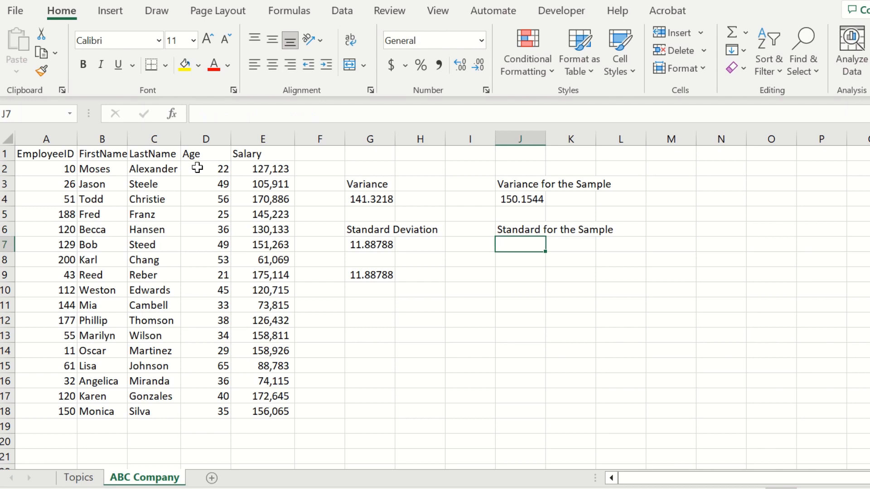
# Step: Calculate the sample standard deviation of the Age values in cell J7 with =STDEV.S(D2:D18)
pyautogui.write('=s')
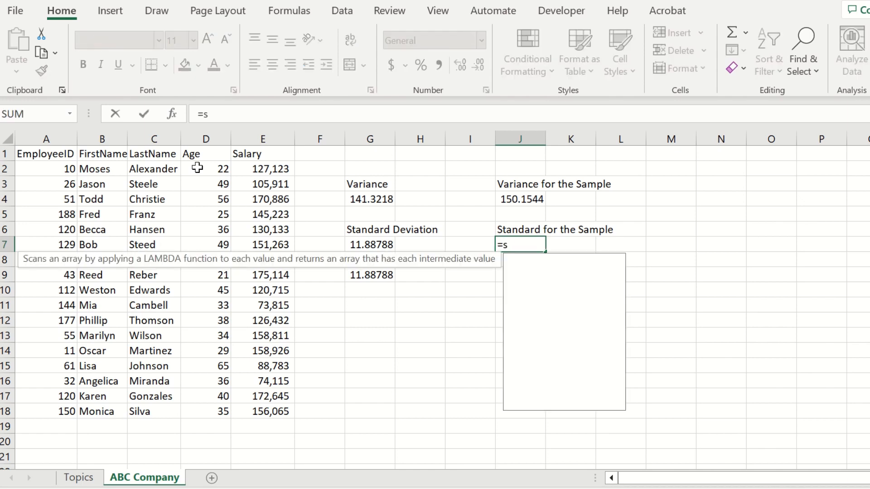
pyautogui.write('tdev.s(')
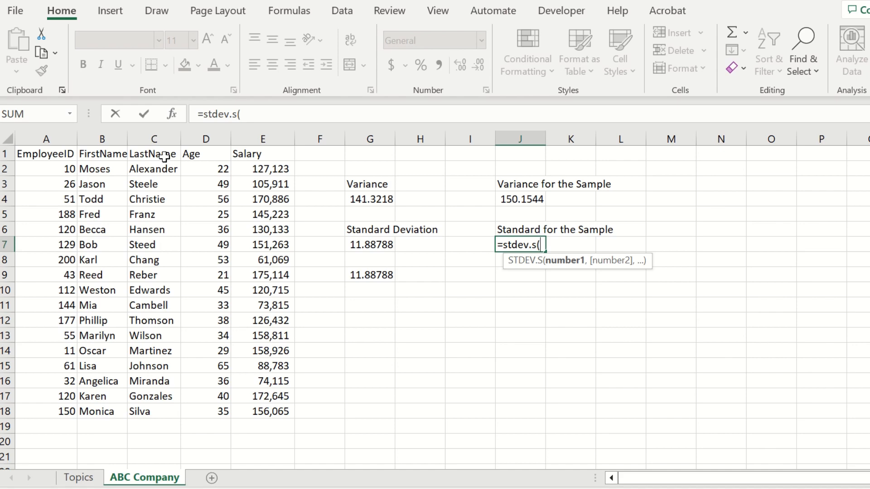
pyautogui.click(219, 168)
pyautogui.hotkey('ctrl', 'shift', 'Down')
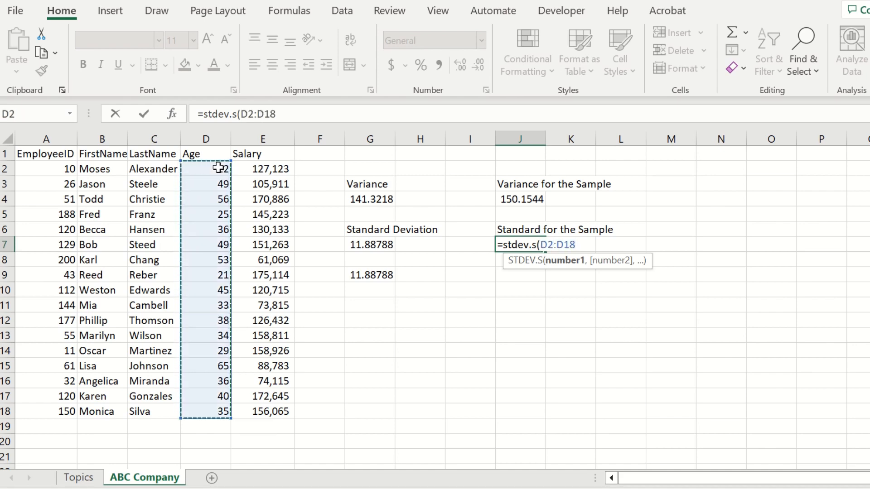
pyautogui.write(')')
pyautogui.press('Return')
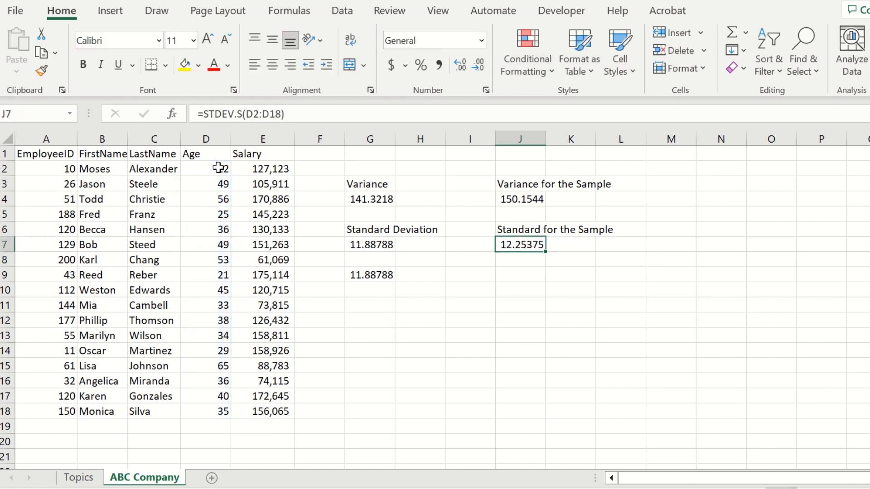